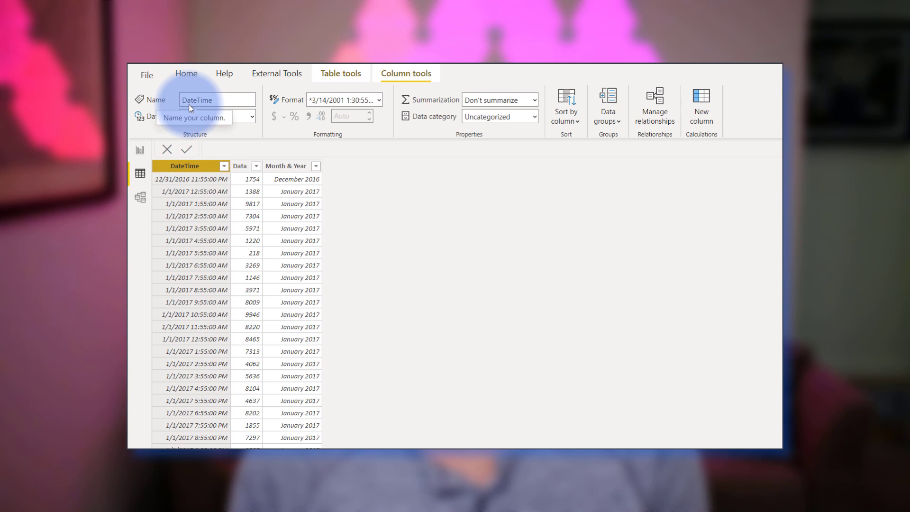
Change the DateTime column's data type from date/time to Date
left_click(252, 117)
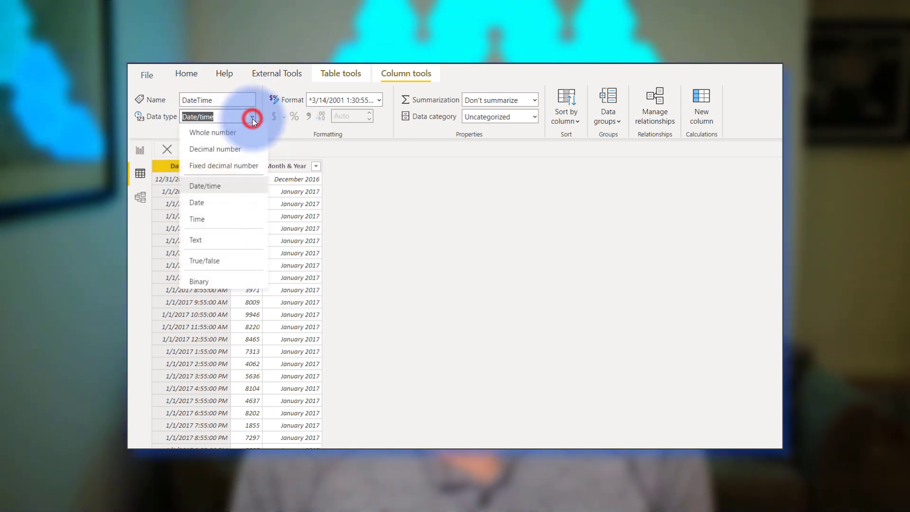
left_click(204, 205)
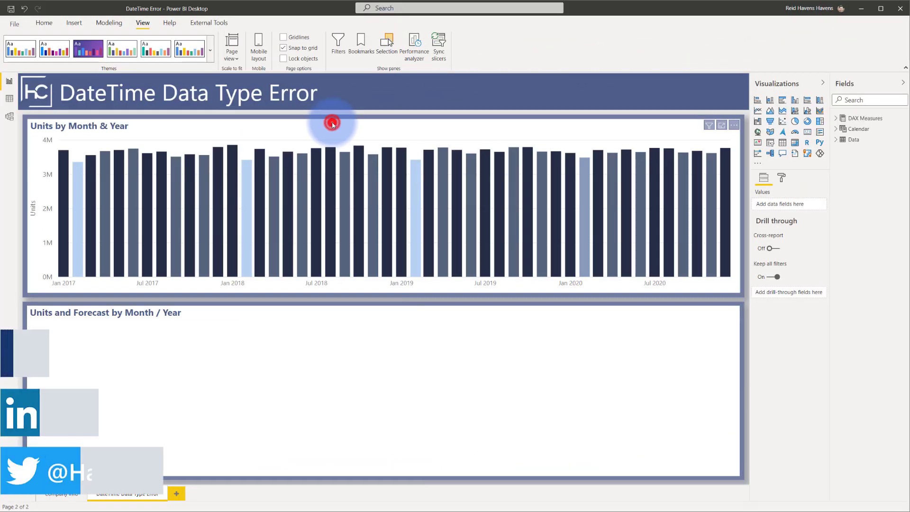
Select the empty Units and Forecast chart and expand the Calendar table to show Date and Month & Year
left_click(835, 142)
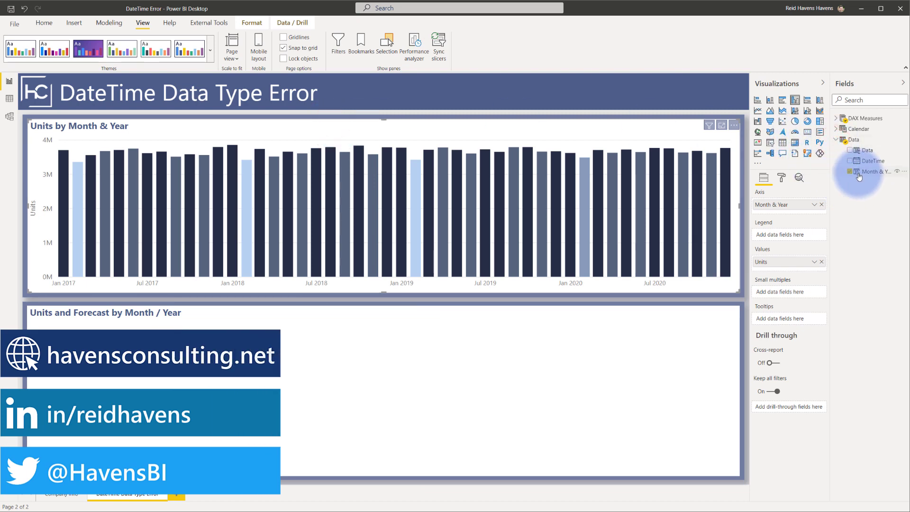
left_click(836, 140)
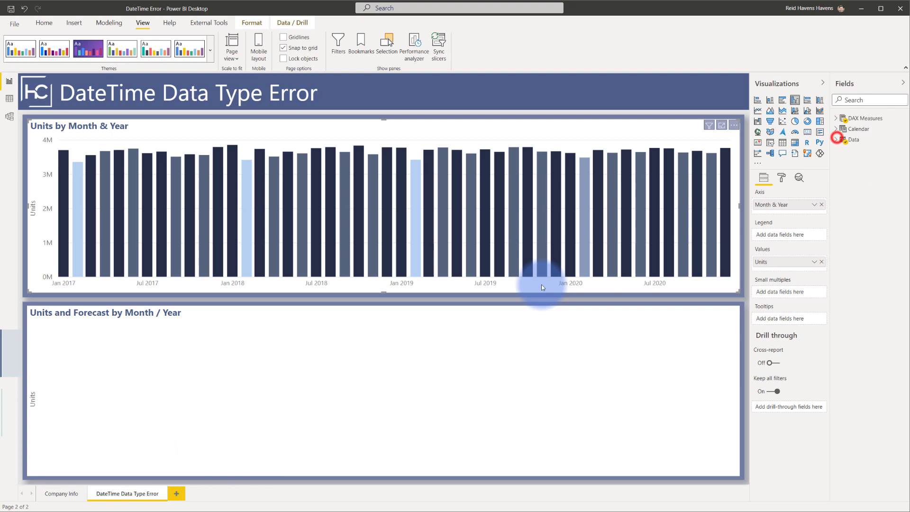
left_click(309, 316)
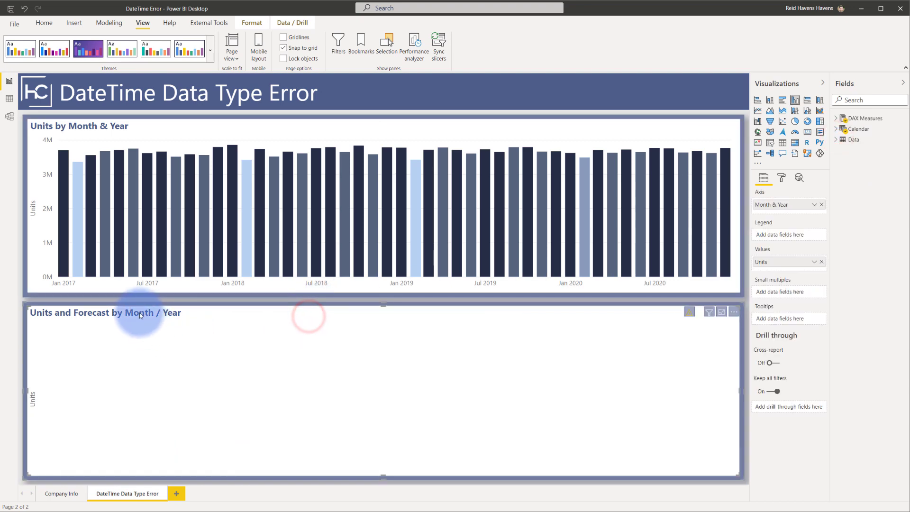
left_click(836, 128)
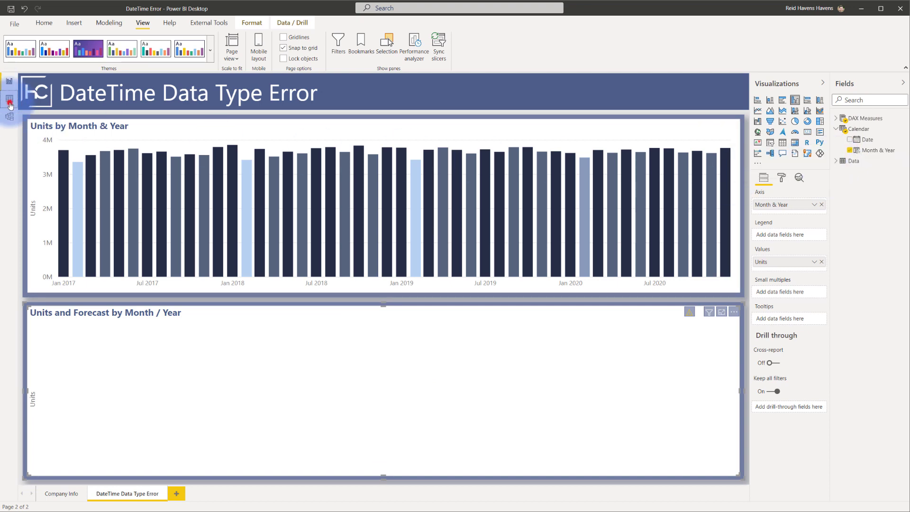
In Data view, compare the Calendar Date column's type with the Data table's DateTime column
left_click(9, 100)
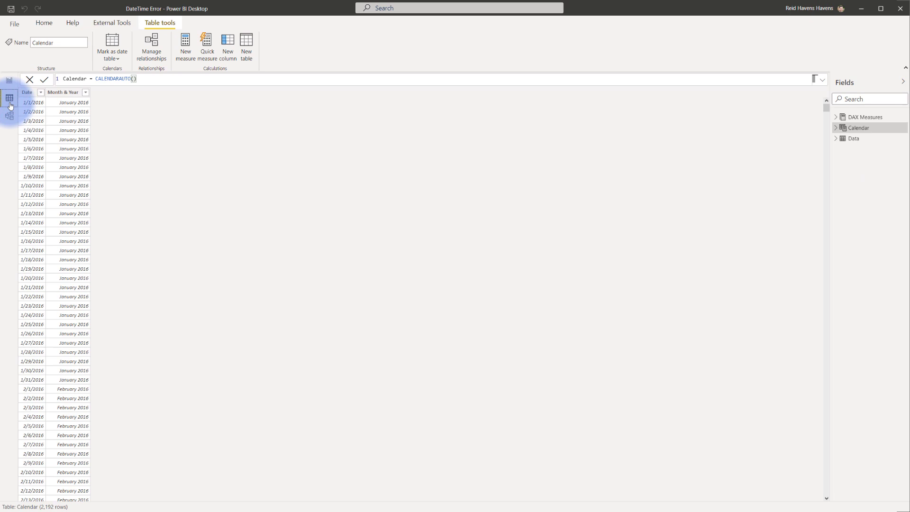
left_click(28, 93)
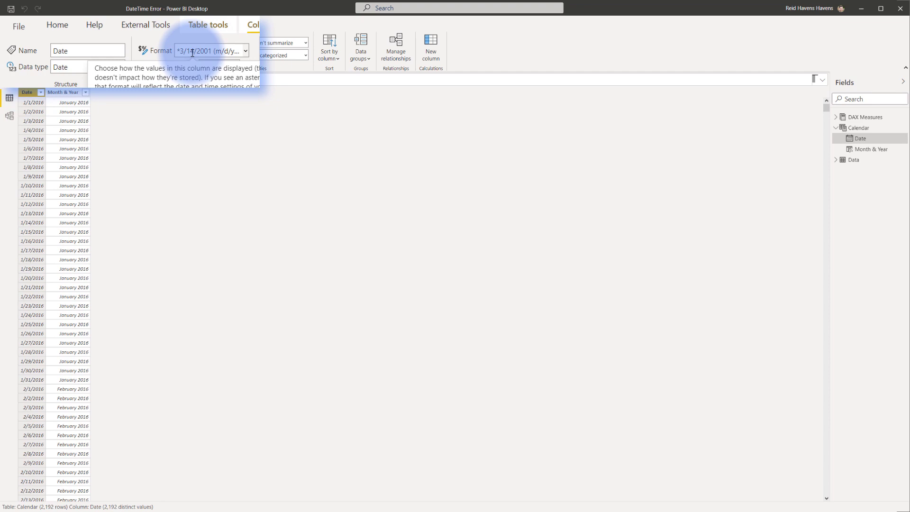
left_click(854, 161)
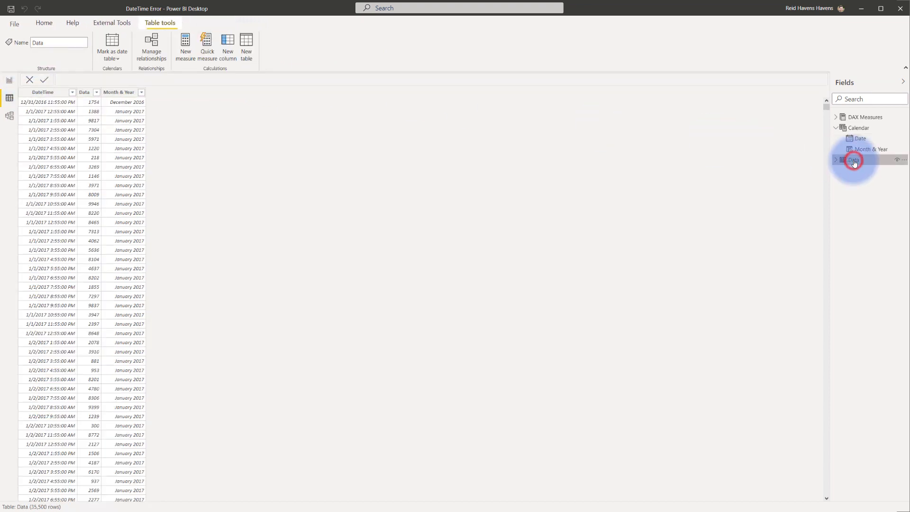
left_click(44, 92)
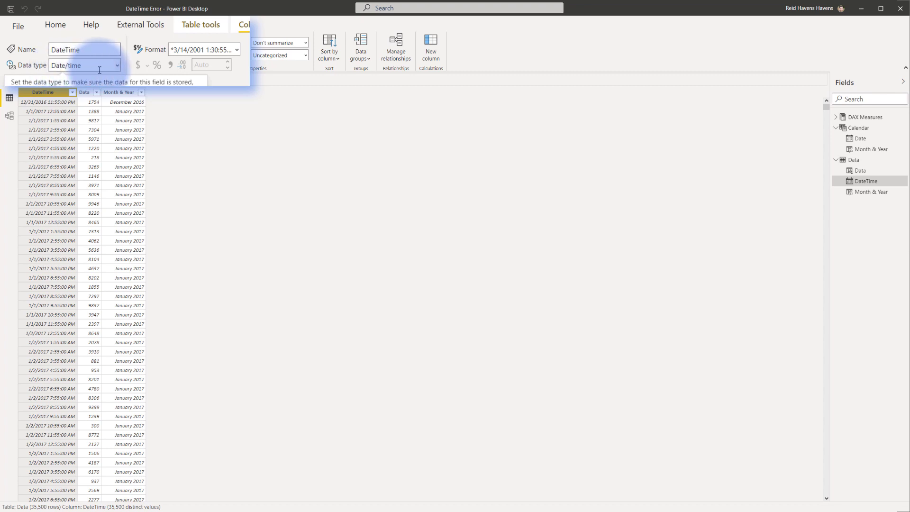
Make the DateTime column a Date type with a short date display format
left_click(117, 65)
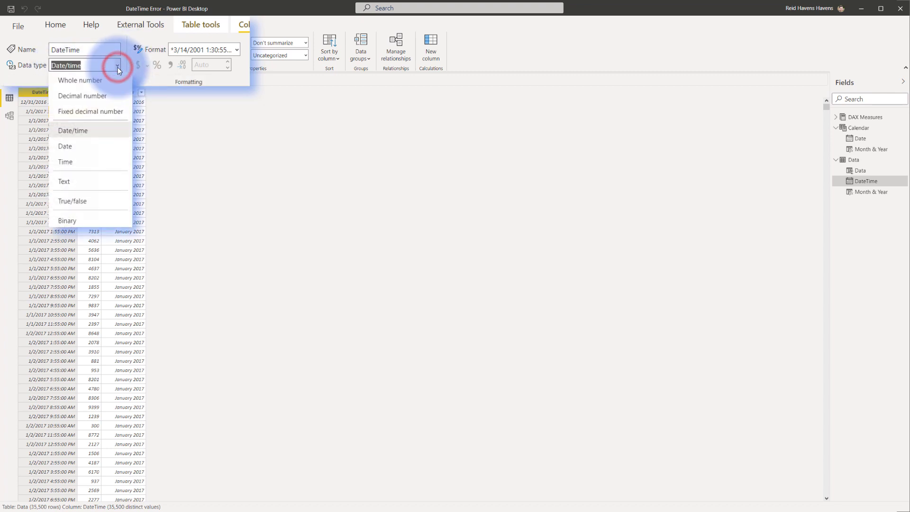
left_click(72, 150)
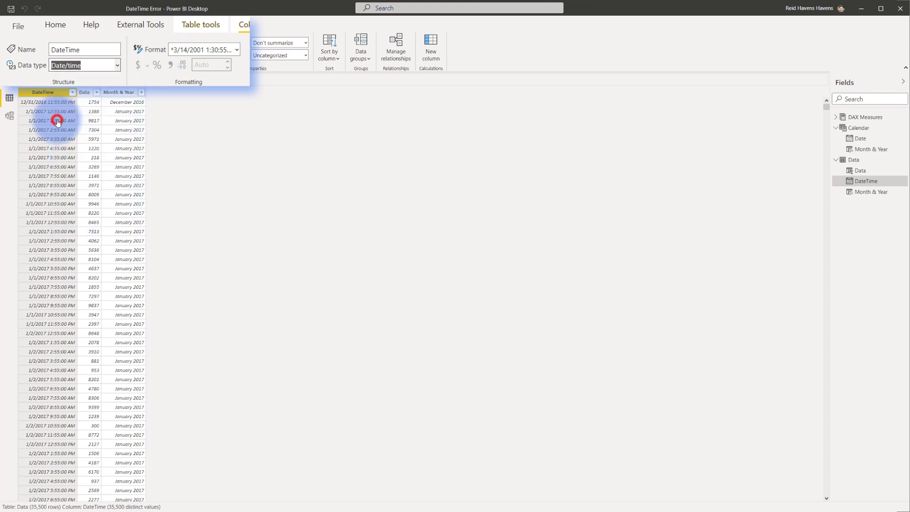
left_click(236, 49)
left_click(213, 83)
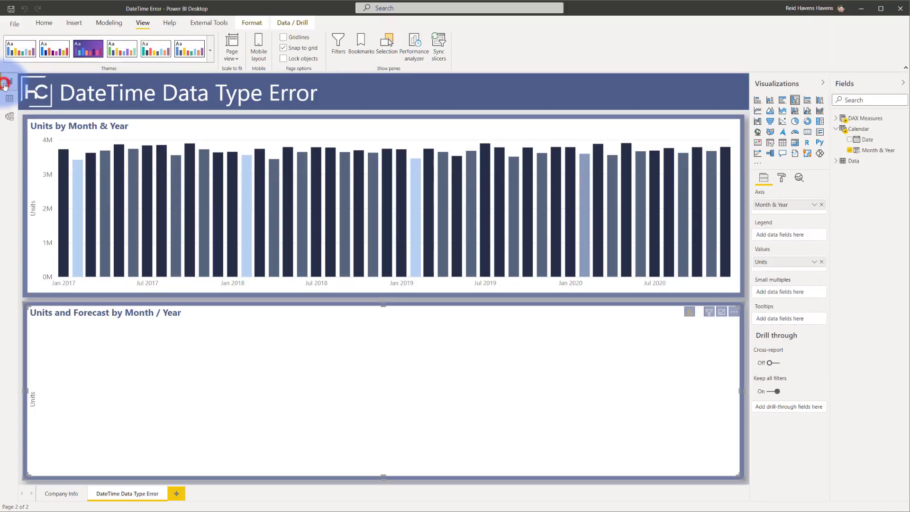
Recheck DateTime in the table rows, then show the Calendar-to-Data relationship in Model view
left_click(54, 307)
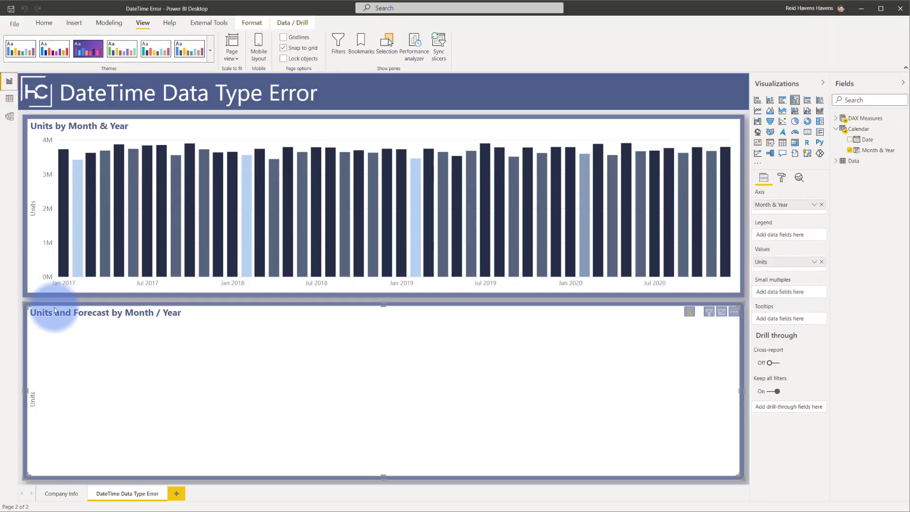
left_click(10, 99)
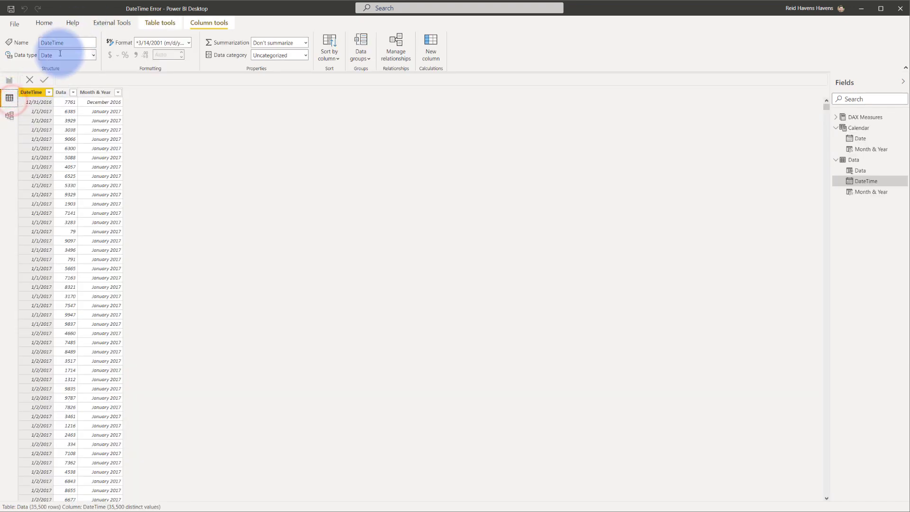
left_click(11, 119)
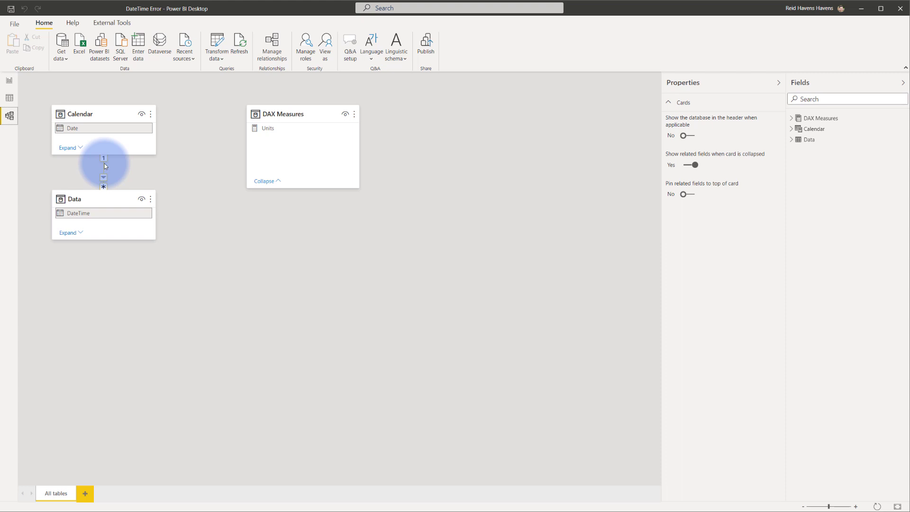
Sort the Data table's DateTime column in descending order
left_click(9, 98)
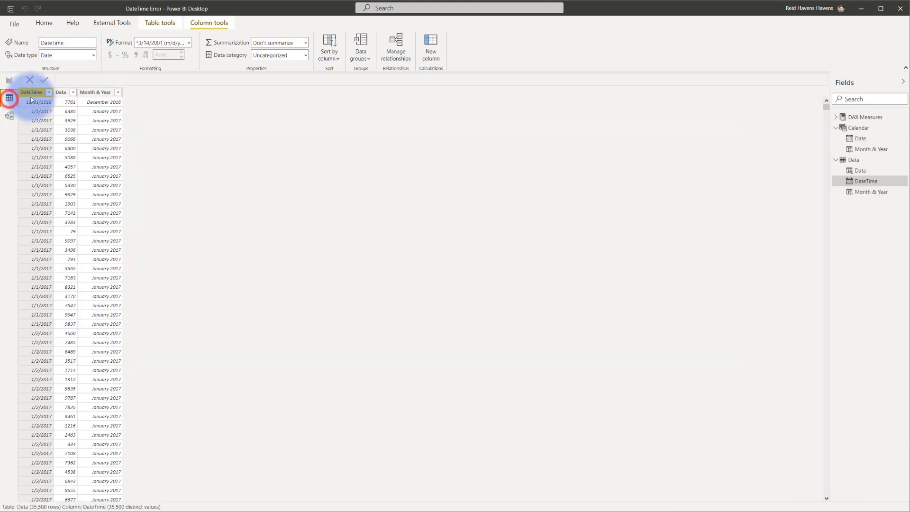
left_click(50, 93)
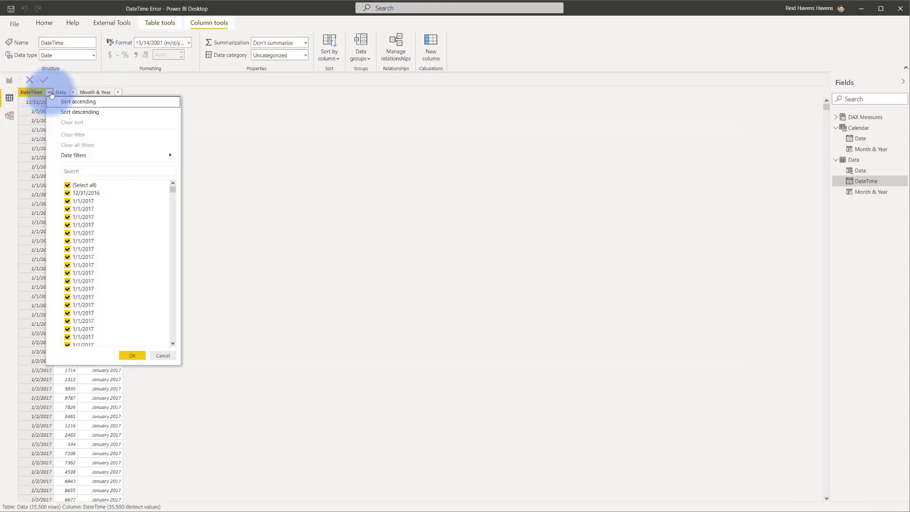
left_click(49, 92)
left_click(49, 94)
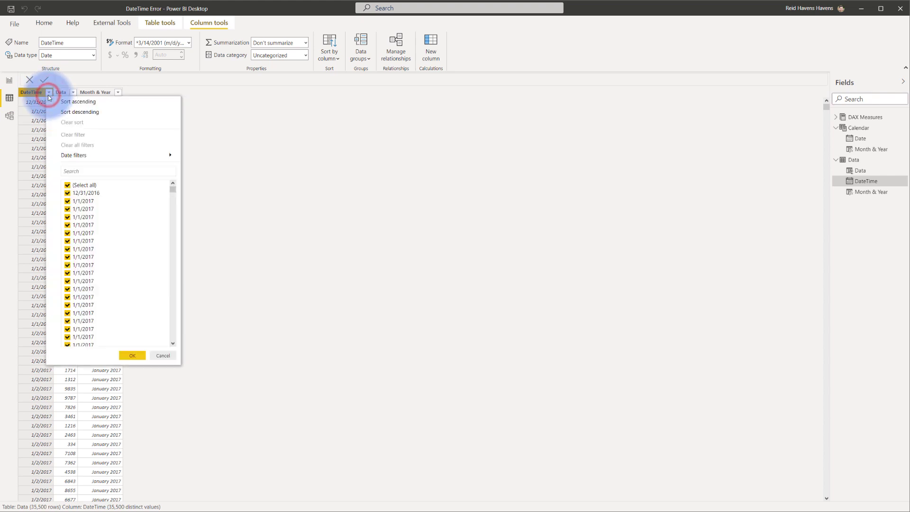
left_click(61, 112)
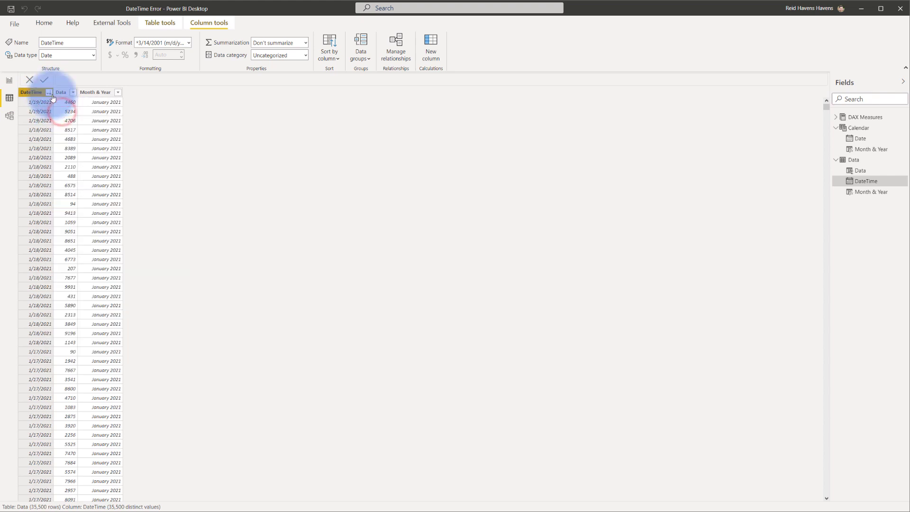
Sort the Calendar table's Date column in descending order
left_click(858, 138)
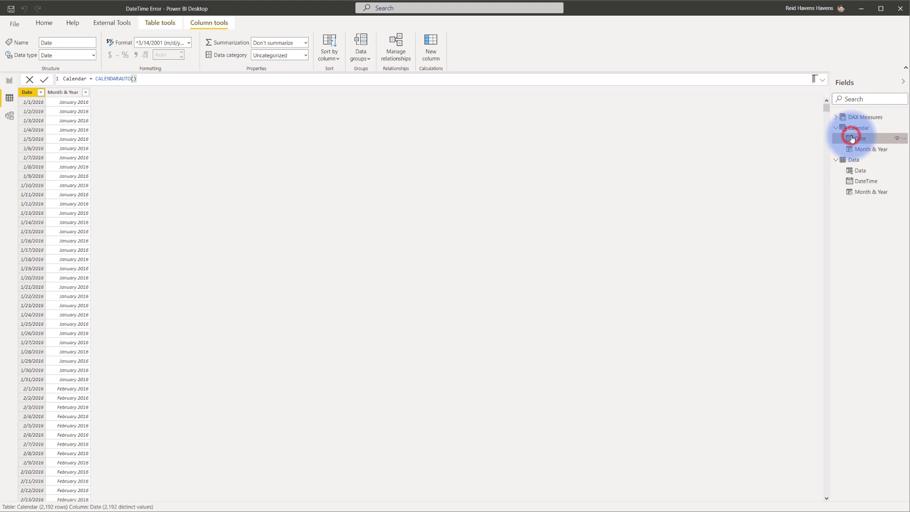
left_click(41, 93)
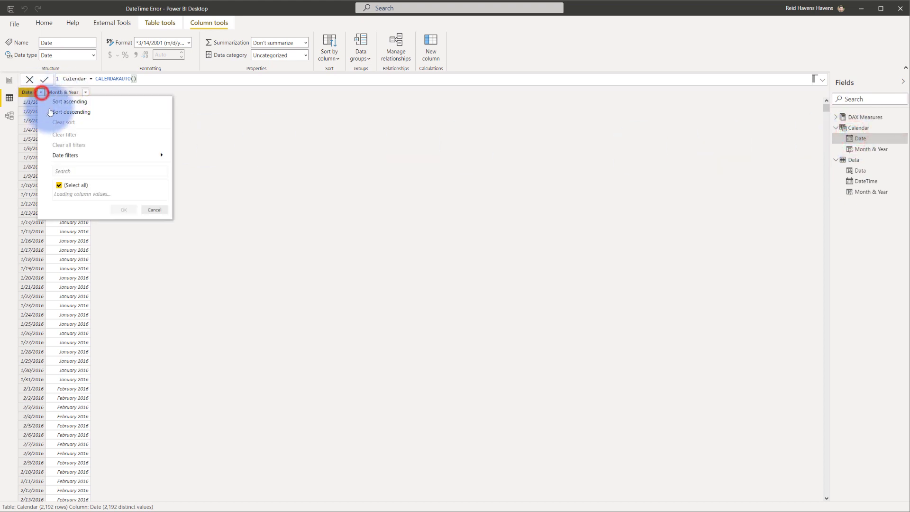
left_click(55, 110)
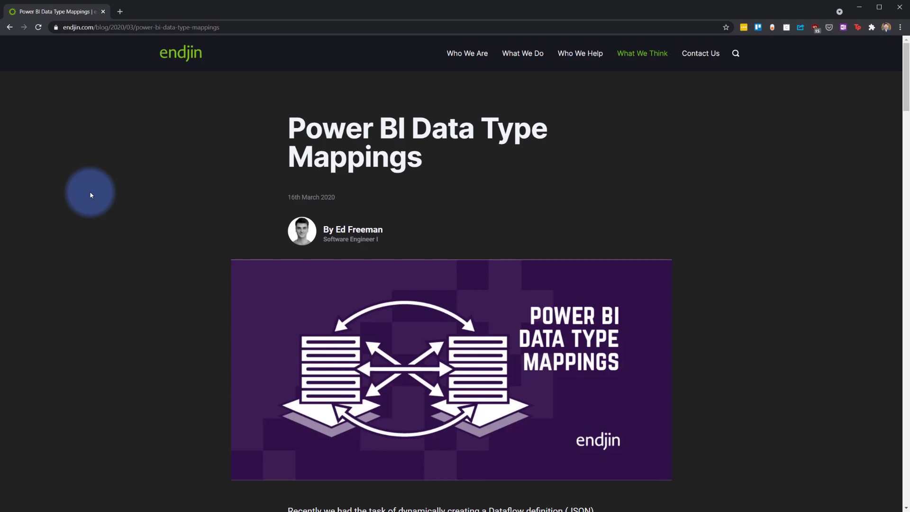
Scroll to the blog's embedded data type mappings report and view it full screen
scroll(191, 217, "down", 13)
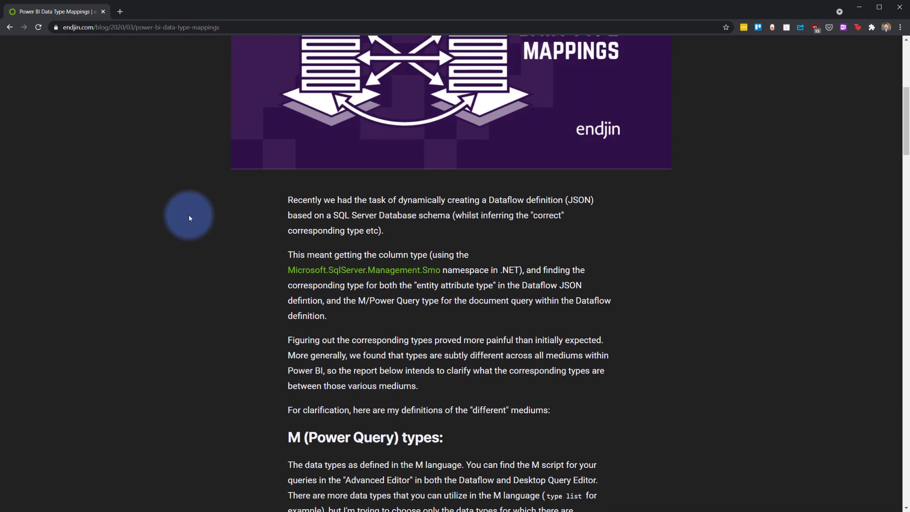
scroll(187, 221, "down", 14)
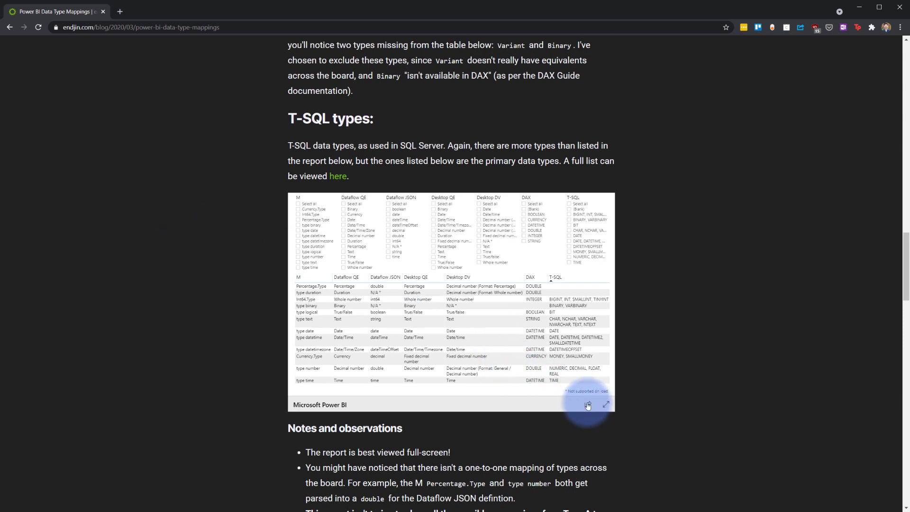
left_click(607, 406)
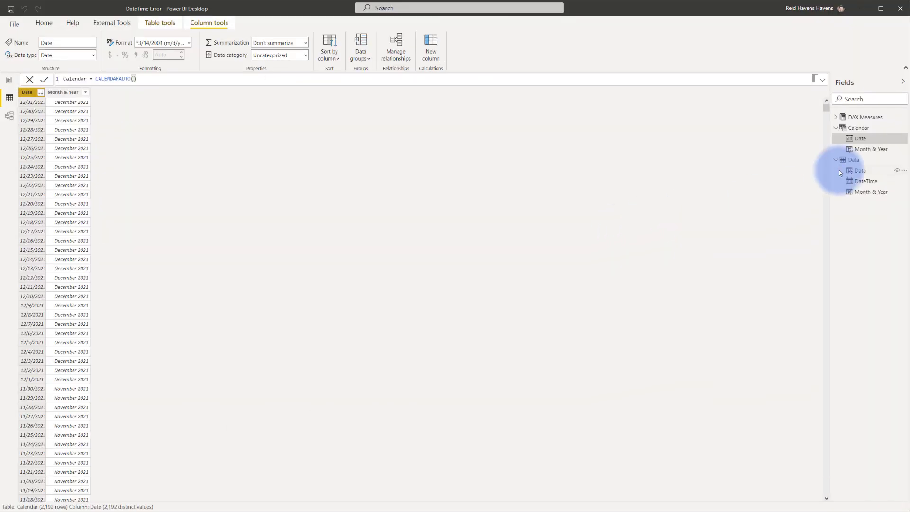
Edit the Data query in Power Query, replace DateTime's type with Date, and Close & Apply
right_click(851, 164)
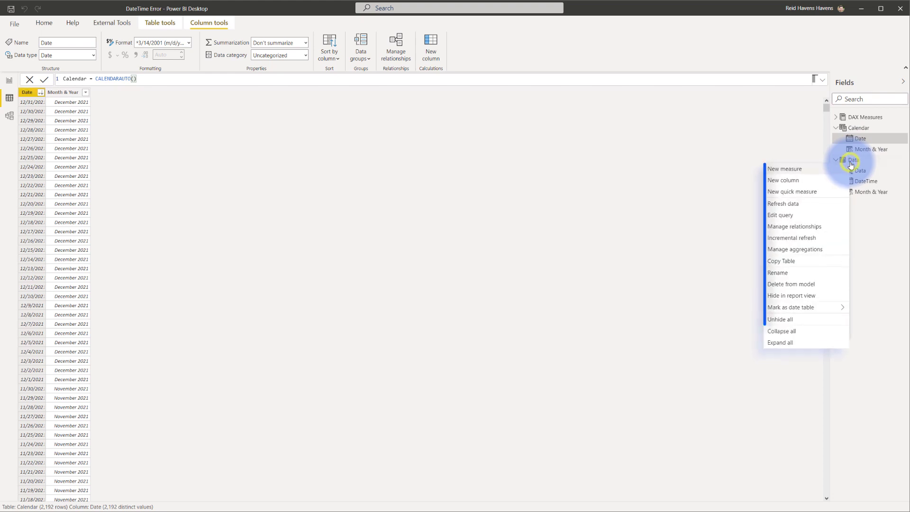
left_click(783, 233)
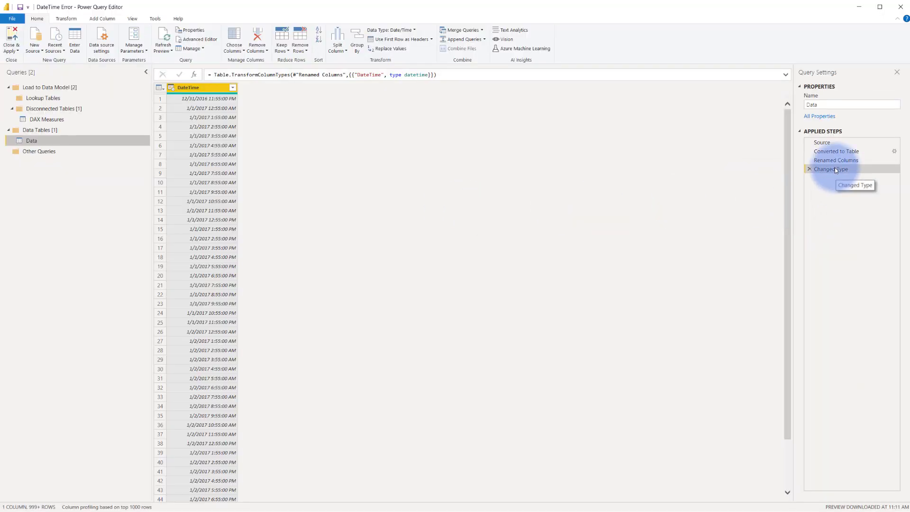
left_click(172, 89)
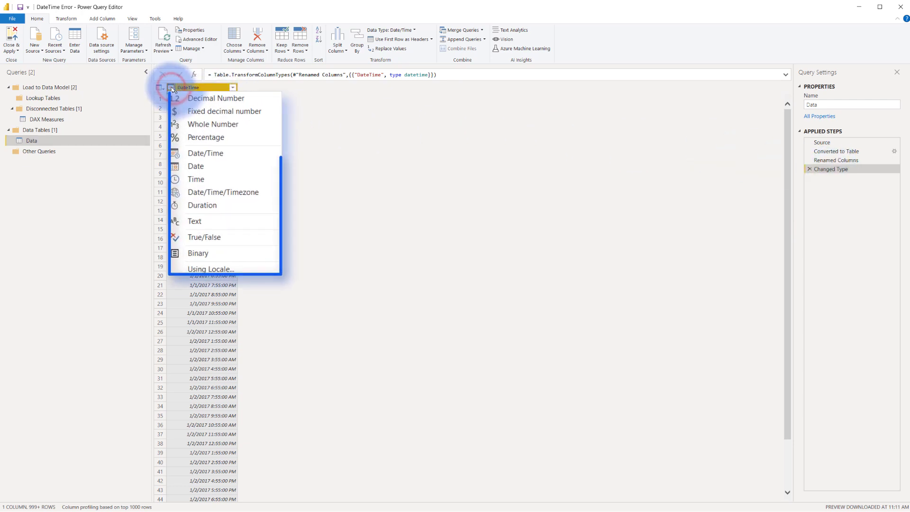
left_click(190, 185)
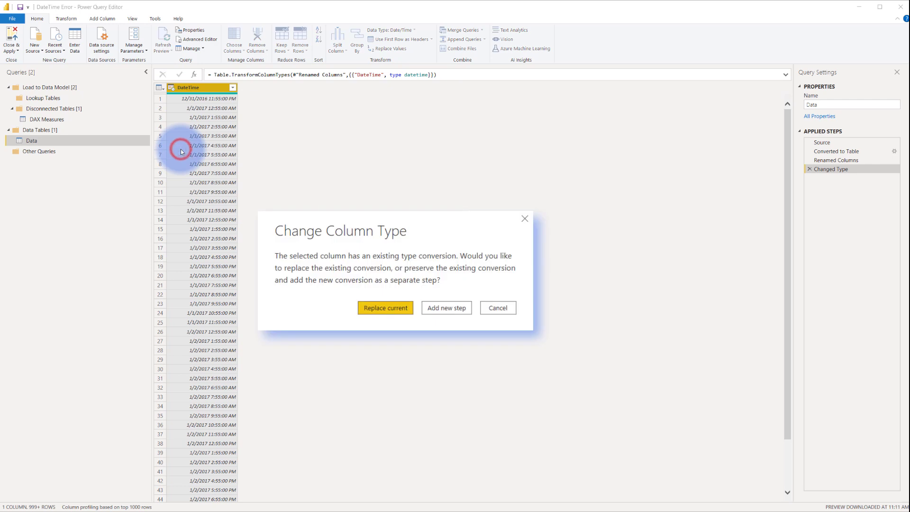
left_click(399, 310)
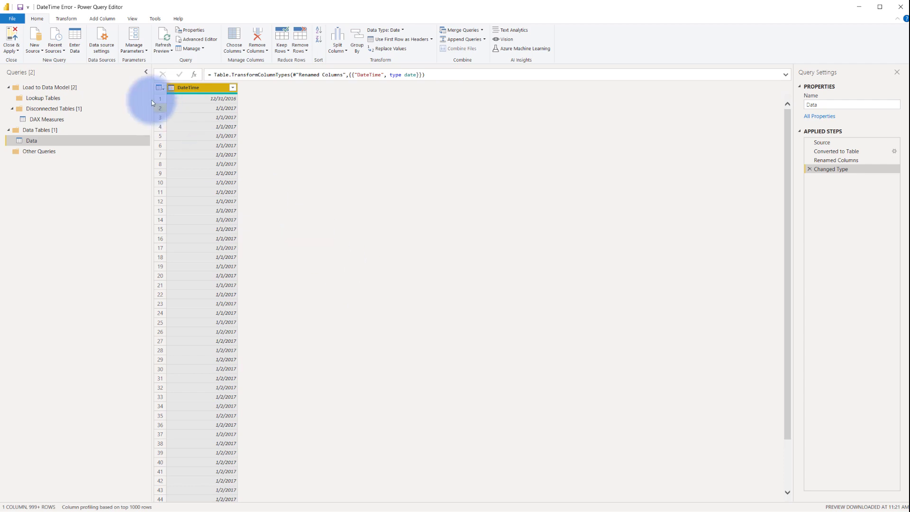
left_click(11, 34)
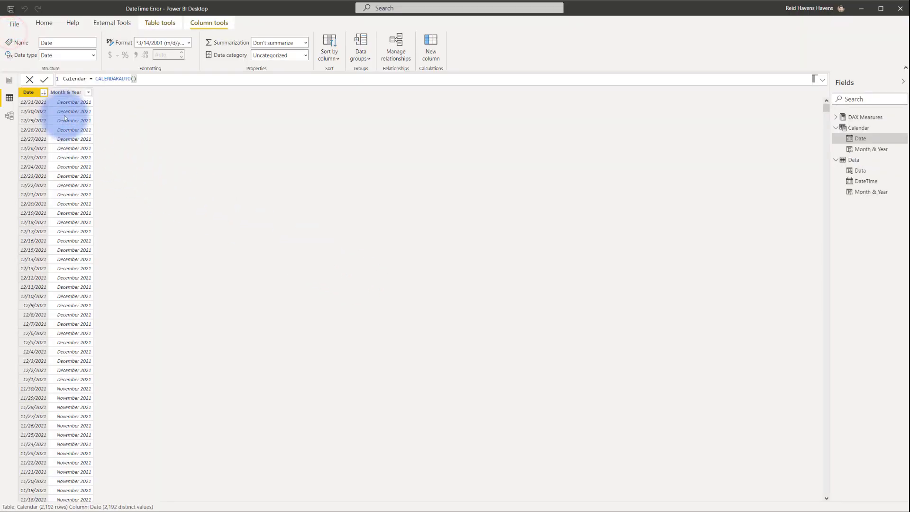
Return to the report page to see monthly bars in the Units and Forecast chart
left_click(10, 80)
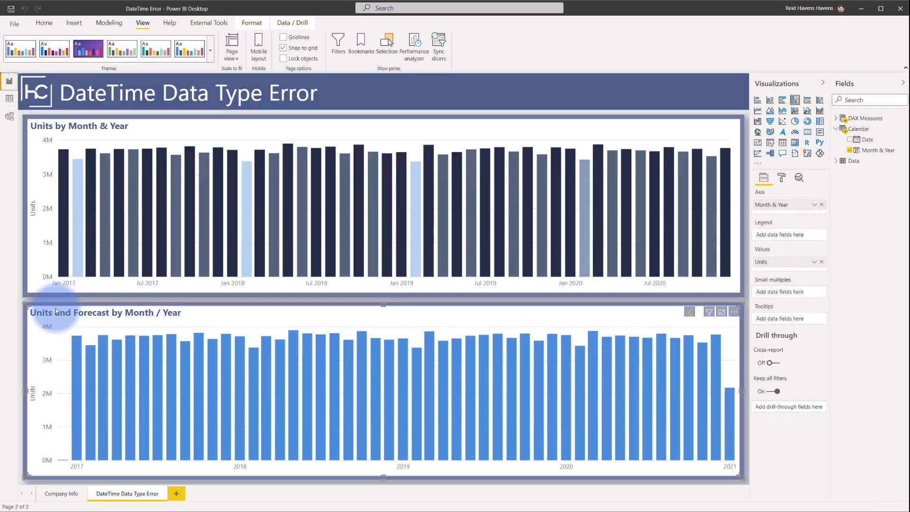